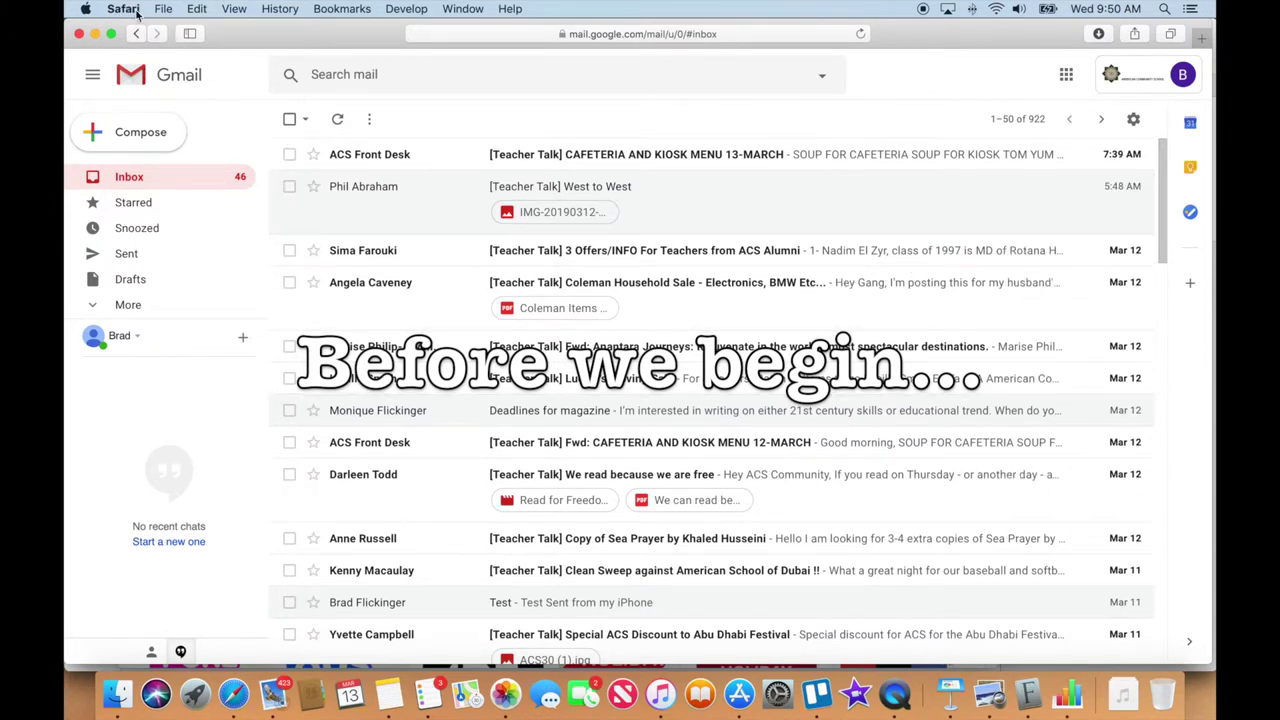
Glance at the Apple Mail inbox, then return to Safari showing the Google home page
left_click(276, 694)
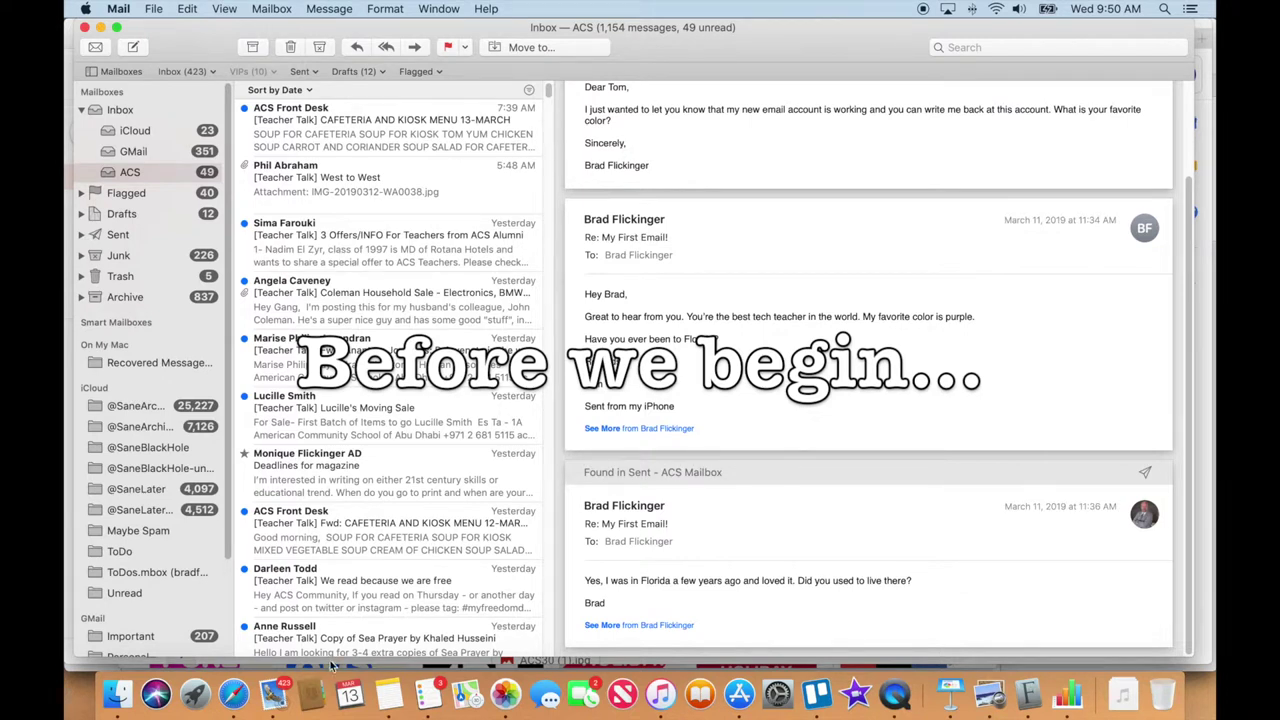
left_click(238, 695)
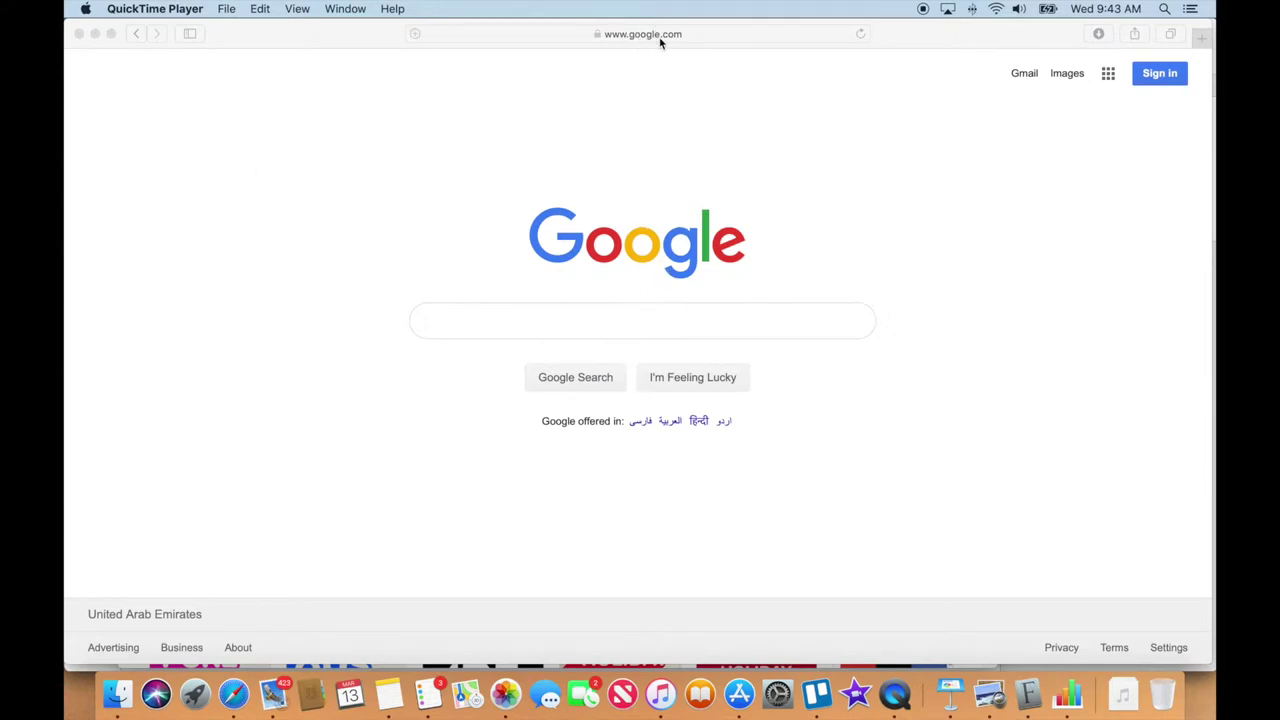
Sign in to Google with the school account using its saved password
left_click(1164, 85)
left_click(1160, 76)
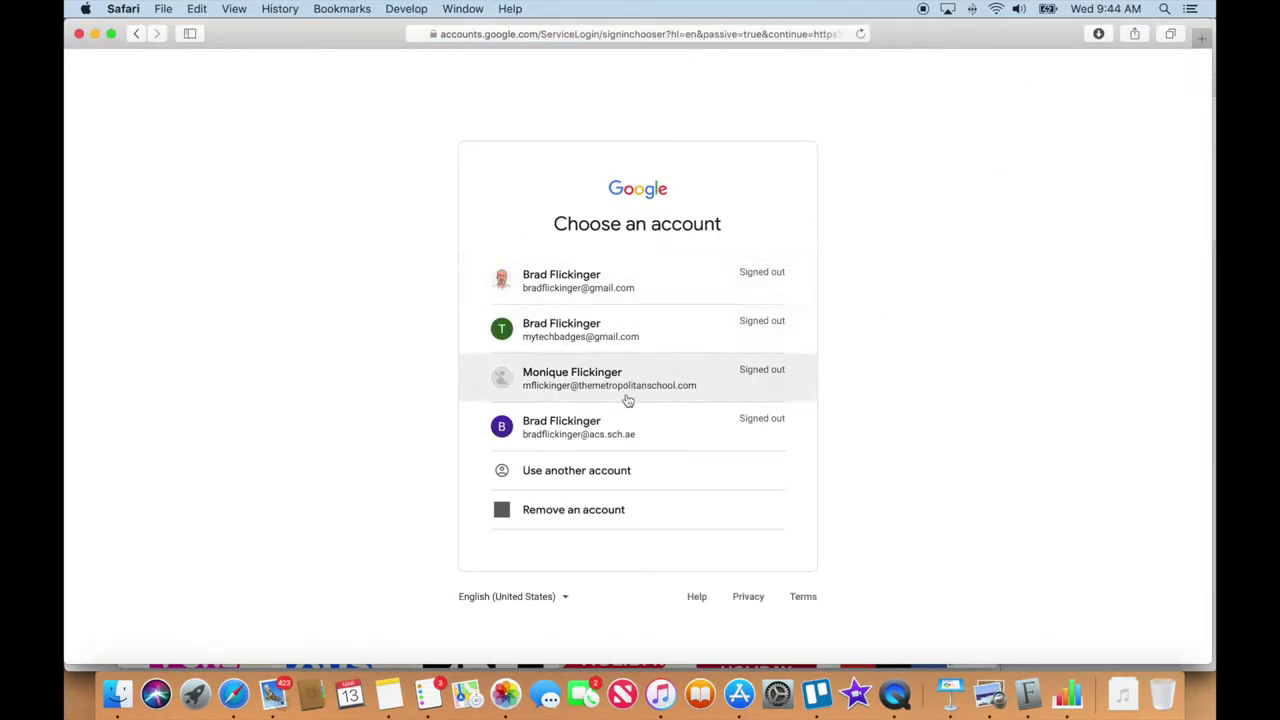
left_click(658, 430)
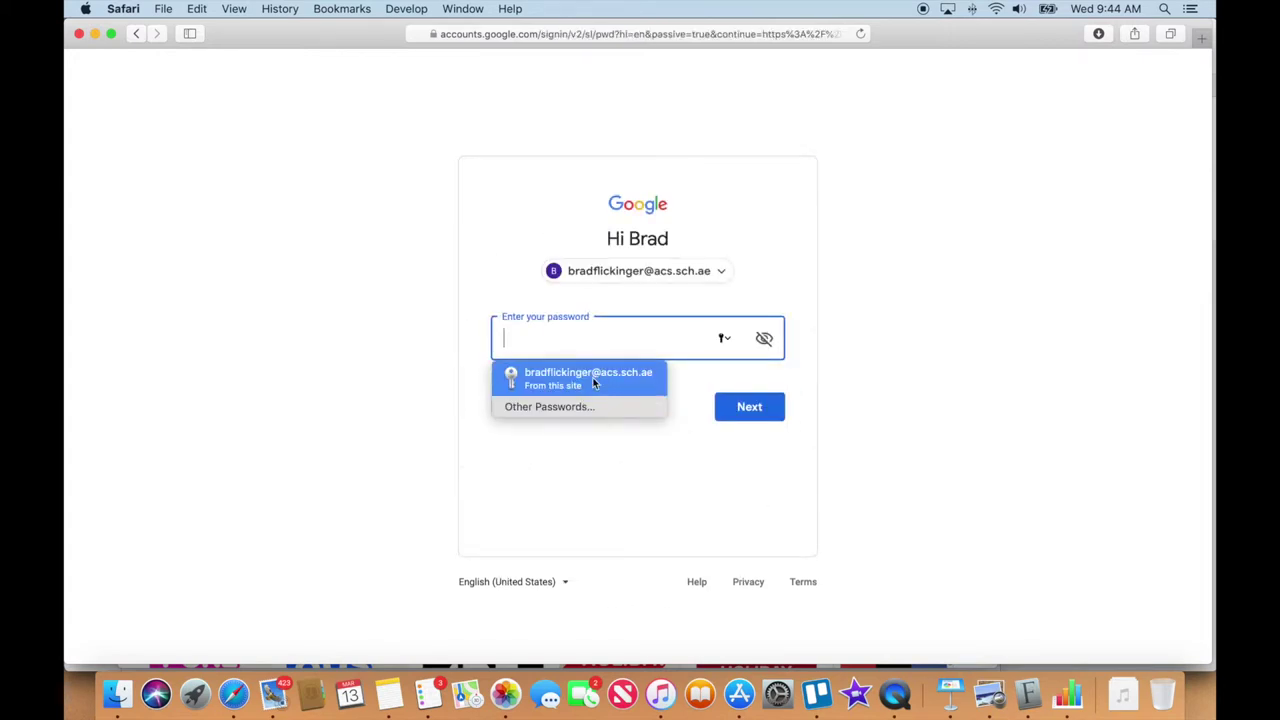
left_click(592, 377)
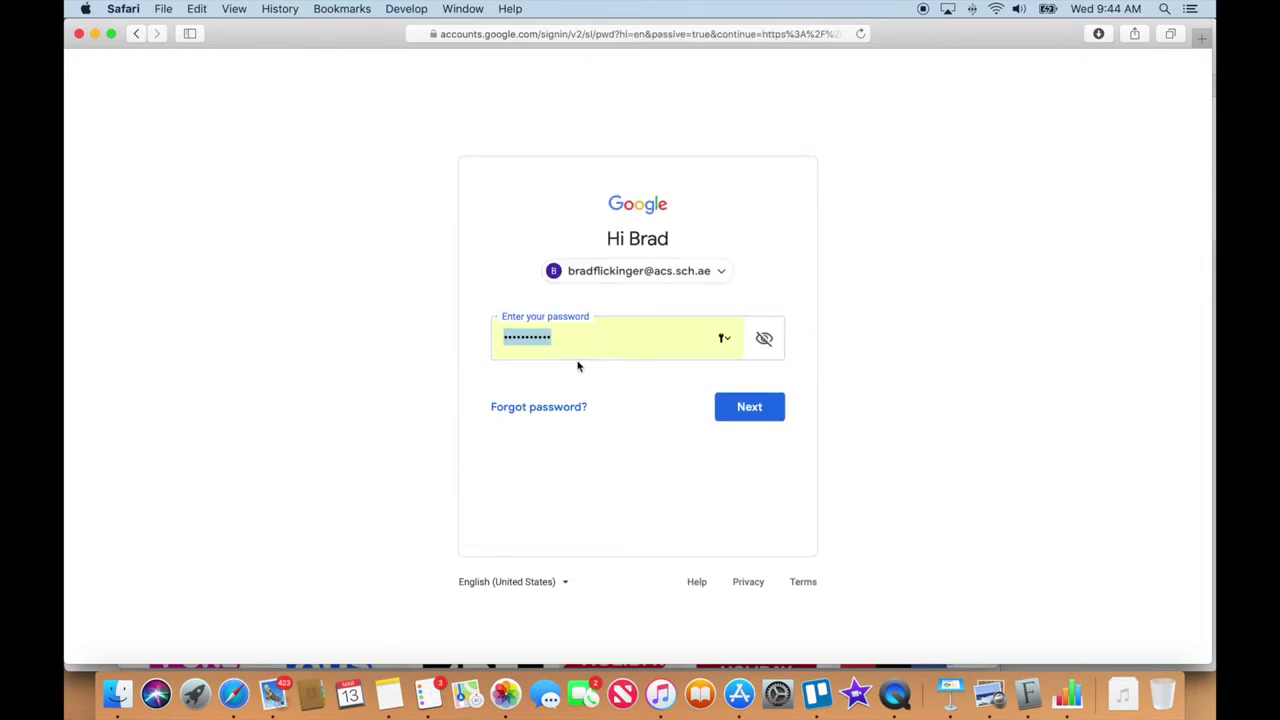
left_click(750, 408)
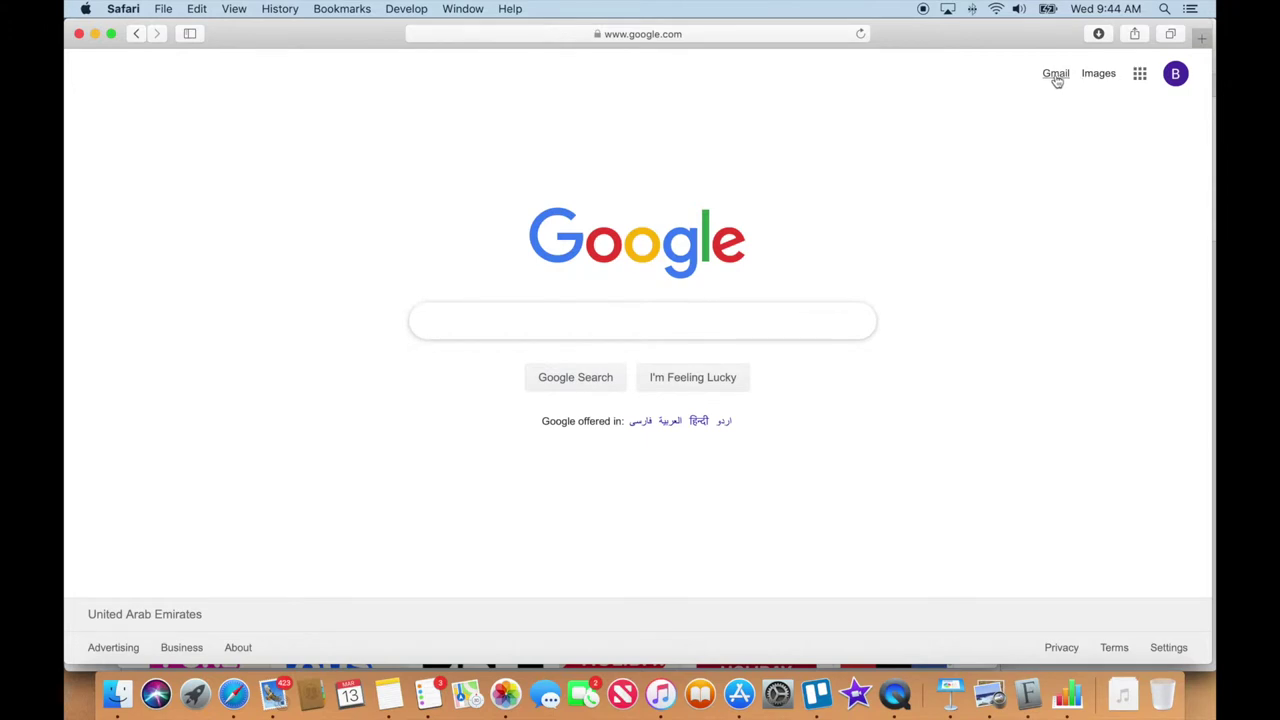
Open Gmail from the Google apps grid to show the school account's inbox
left_click(1140, 76)
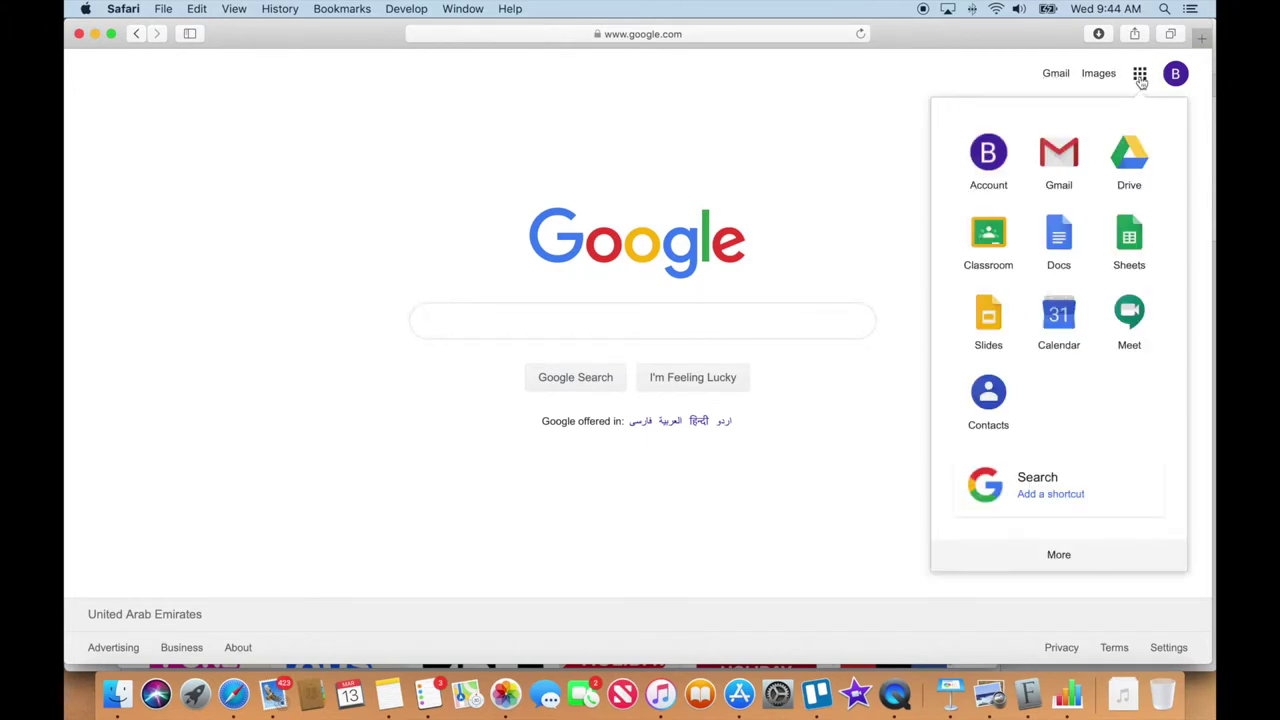
left_click(1058, 155)
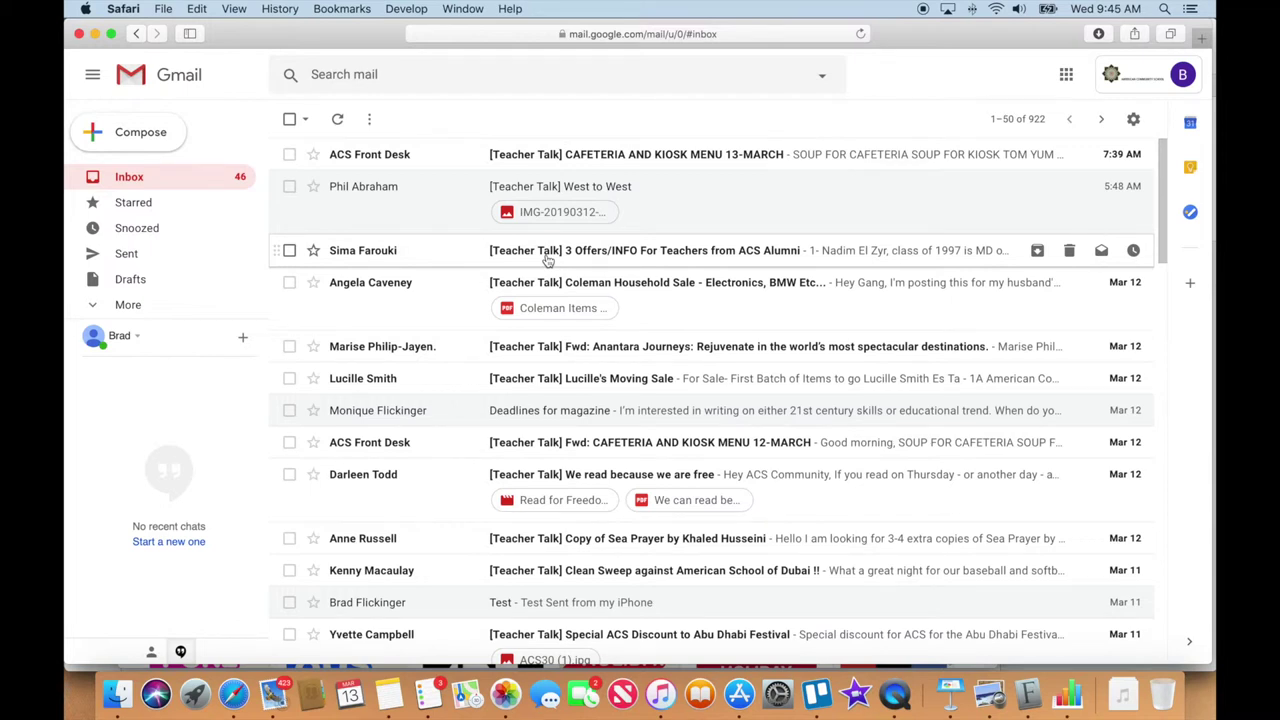
Start a new message and enter the partner's Gmail address as the recipient
left_click(128, 136)
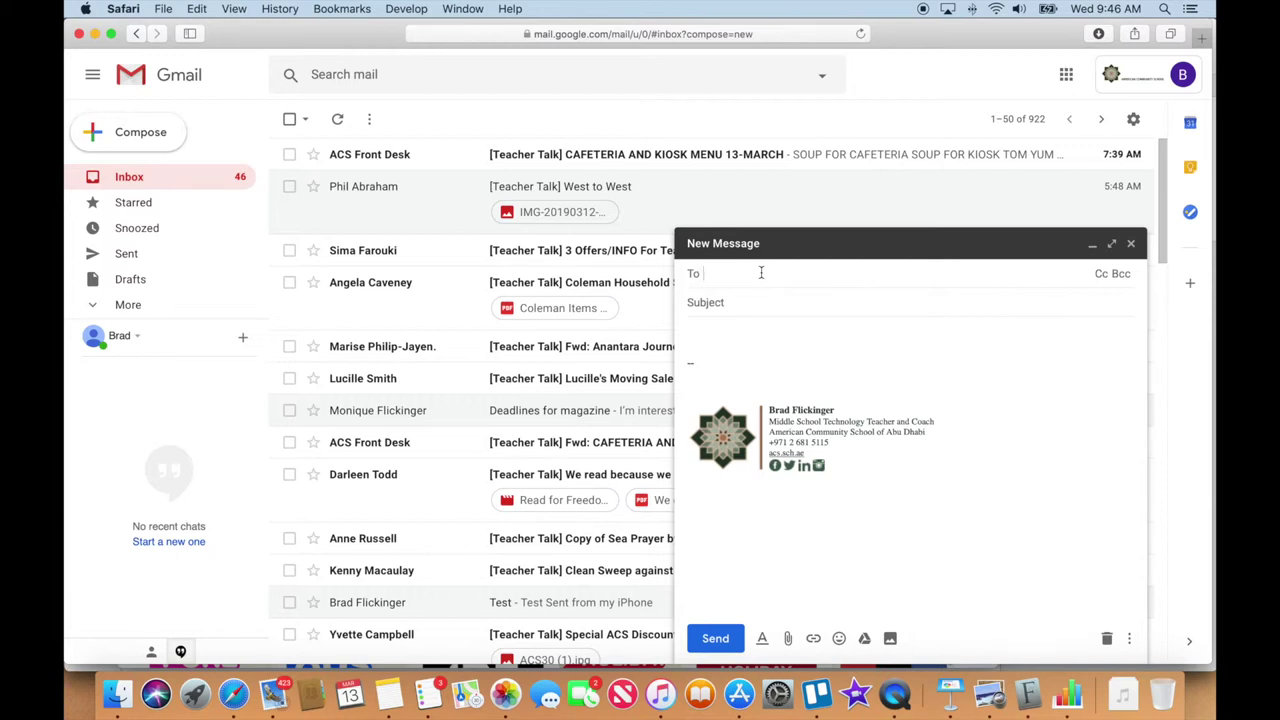
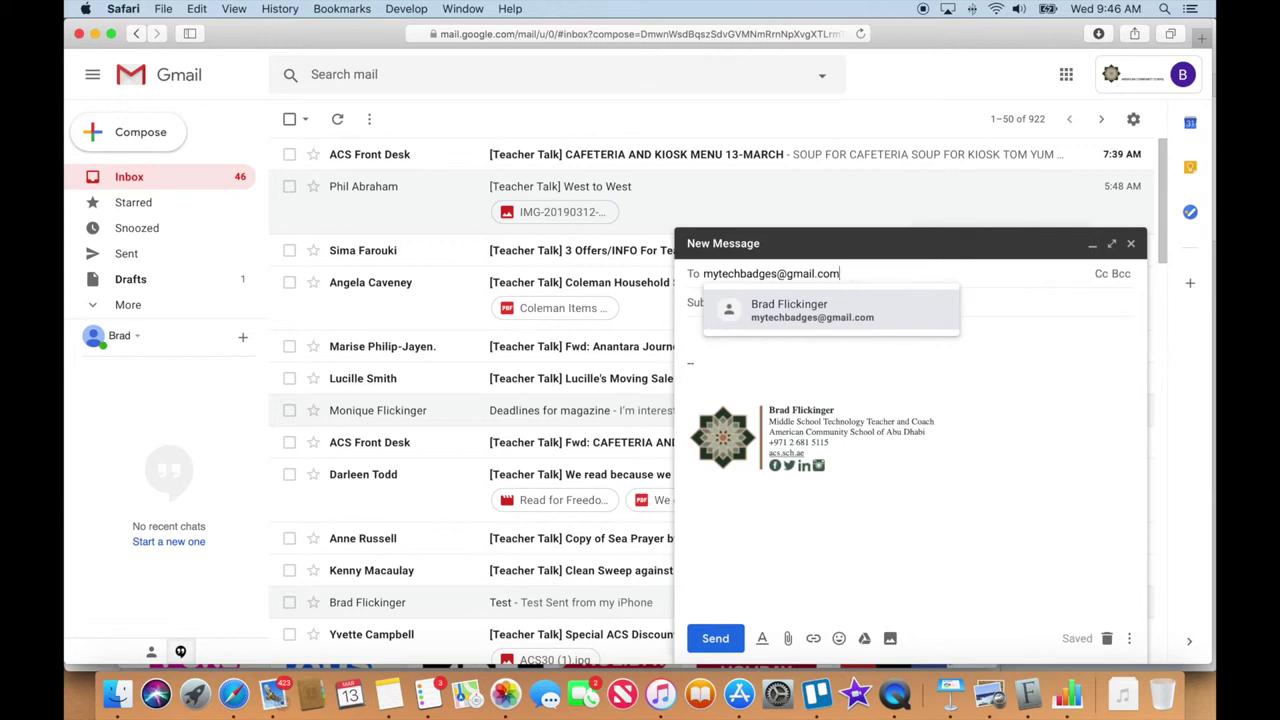
Confirm the suggested recipient and set the subject to 'Three Questions', replacing 'Science Test Question'
left_click(986, 300)
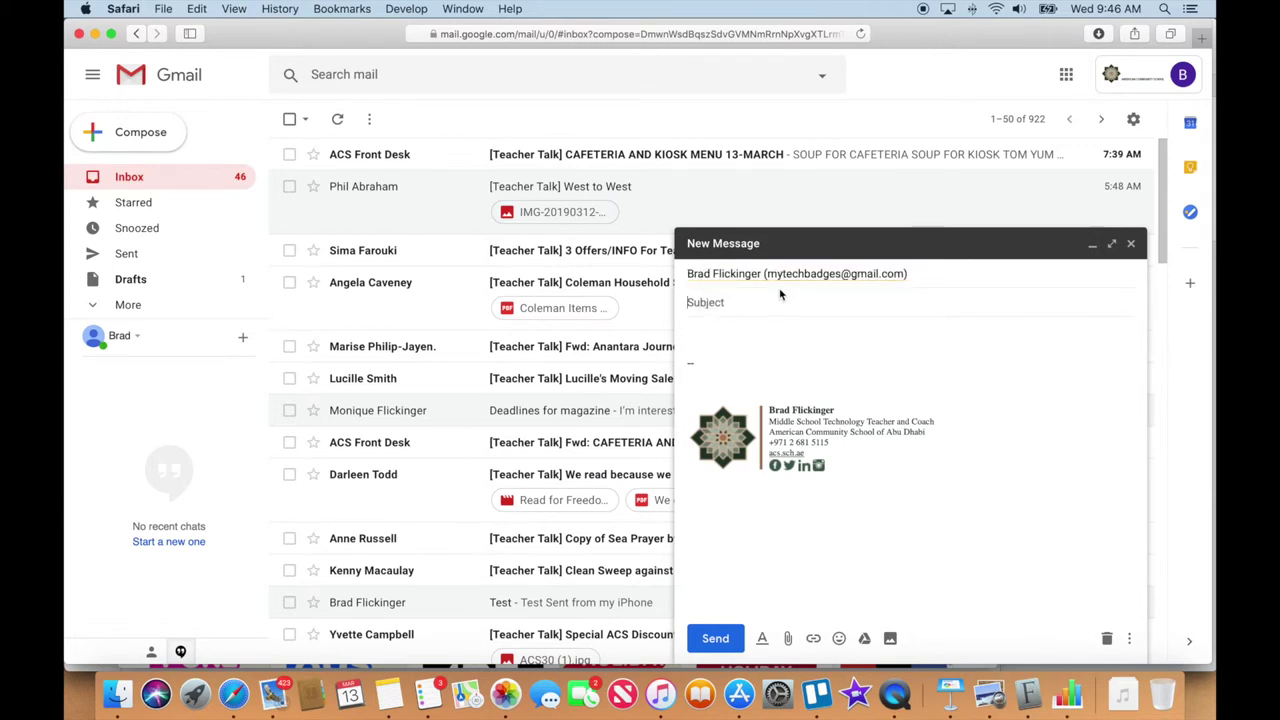
mouse_move(784, 281)
left_click(762, 305)
type("Science Test")
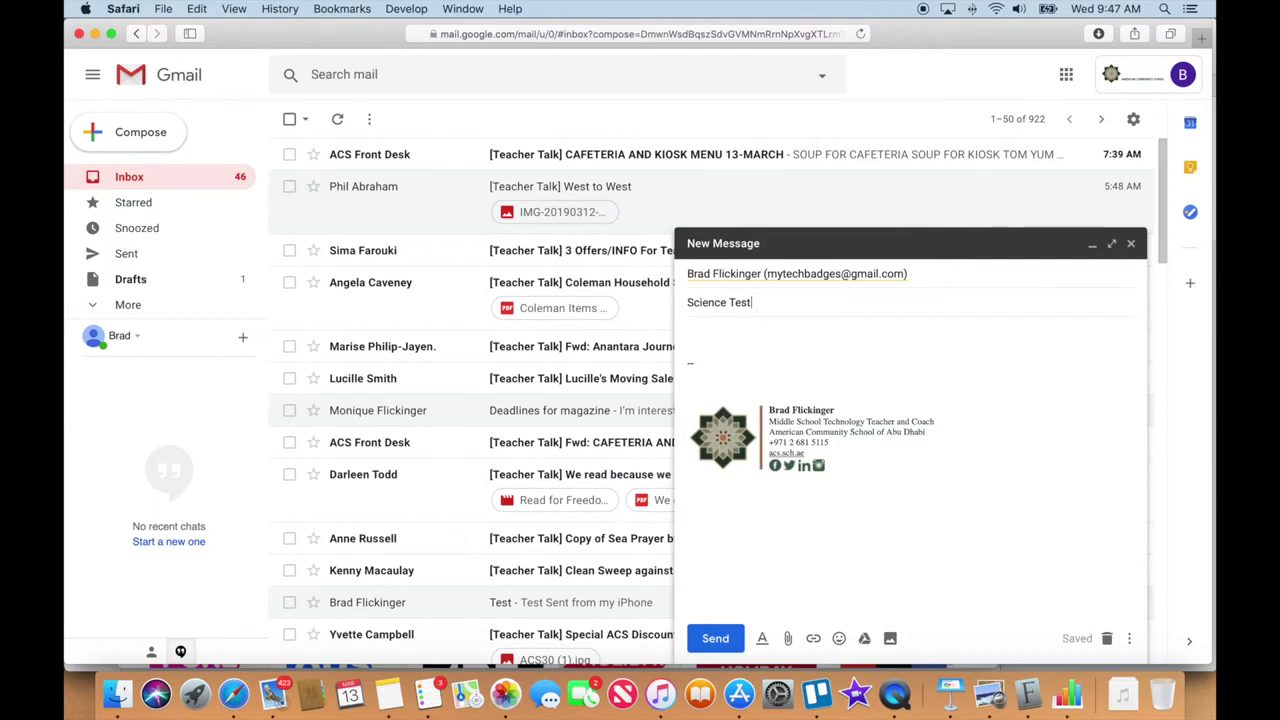
type(" Question")
left_click(708, 333)
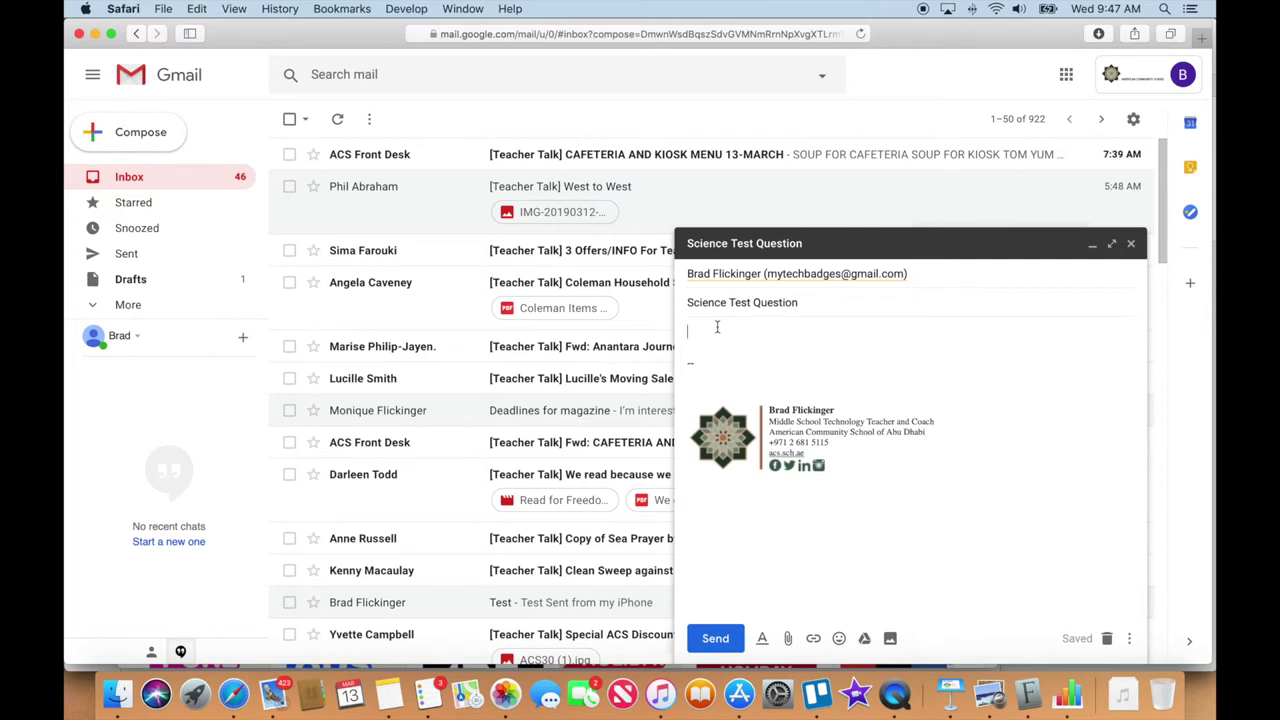
left_click_drag(804, 302, 681, 309)
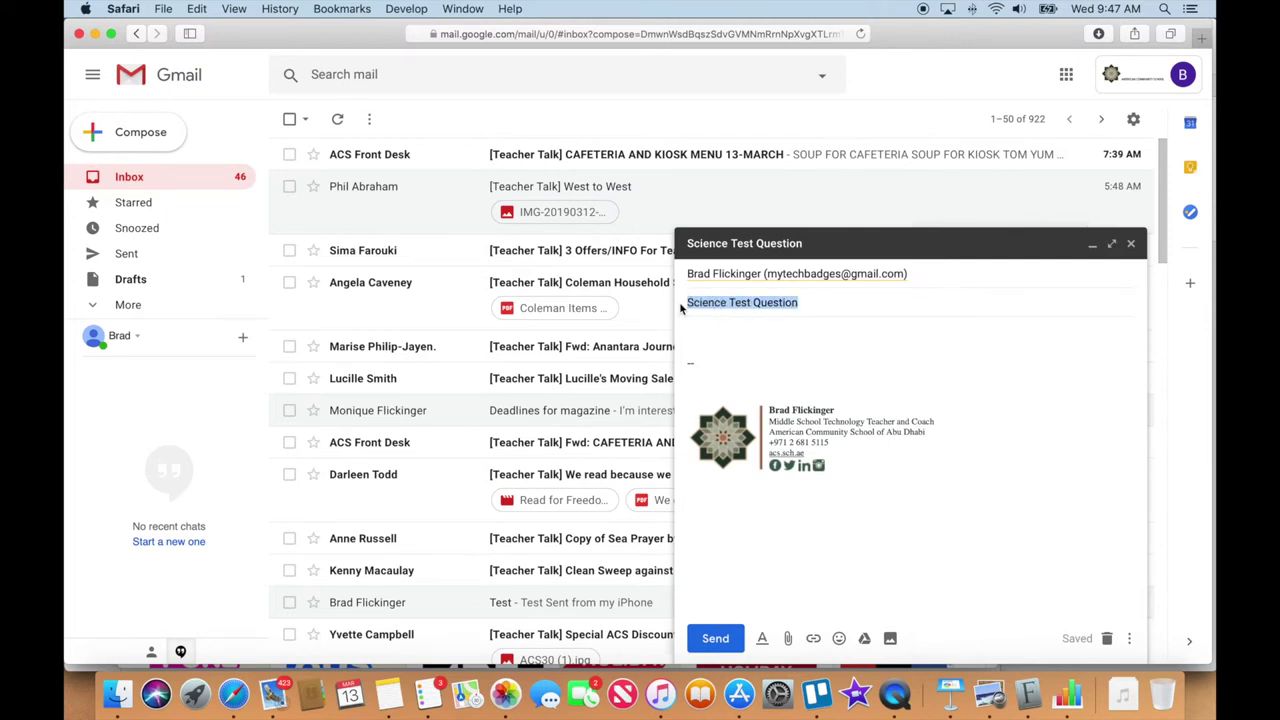
type("Three Que")
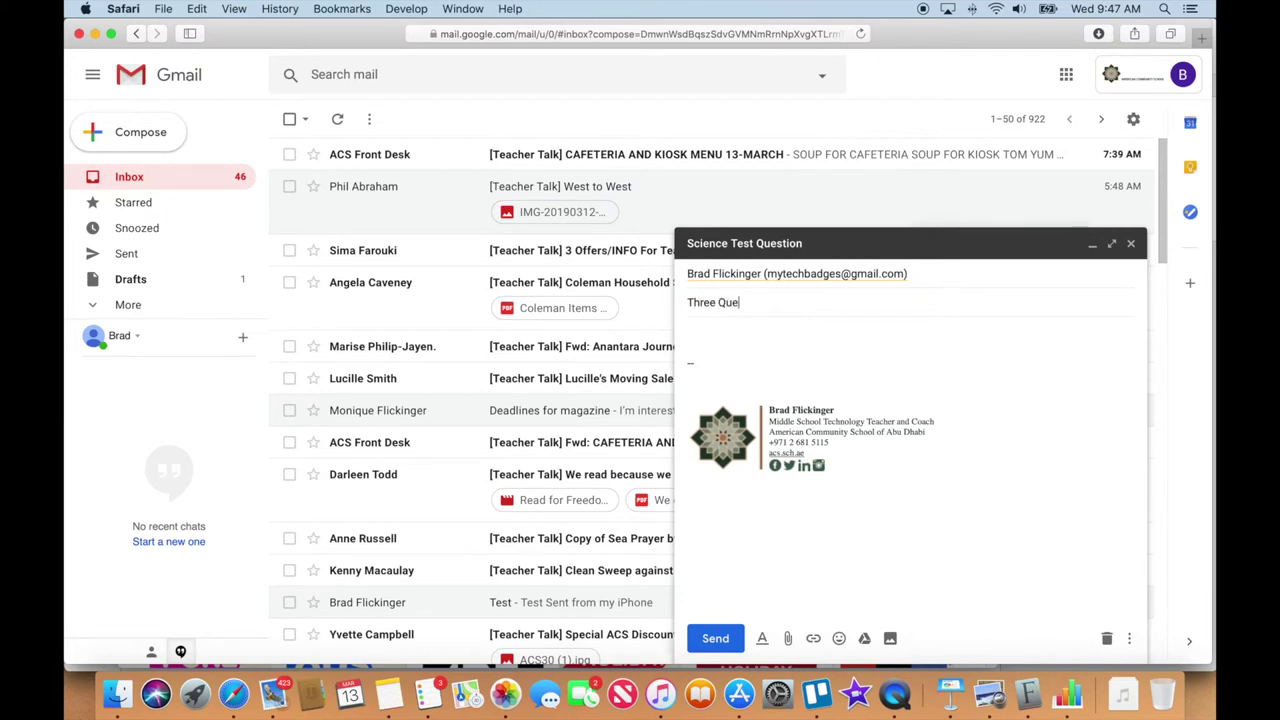
type("stions")
left_click(766, 324)
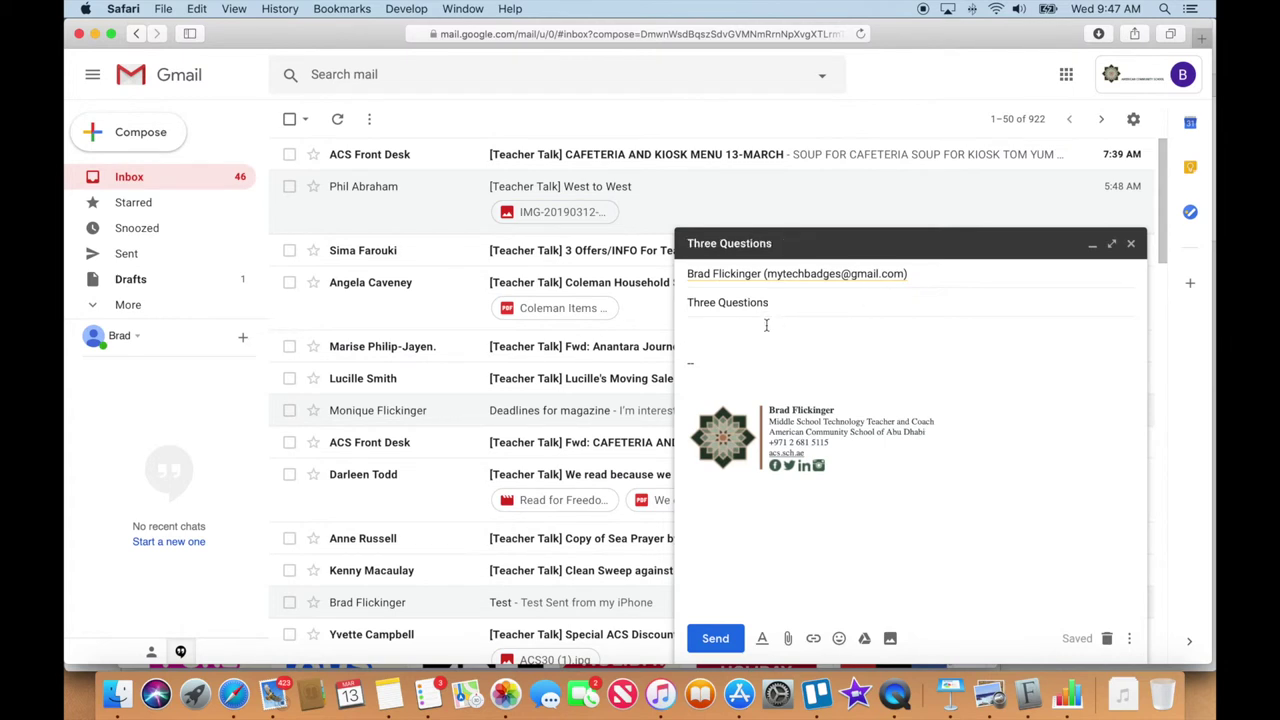
Write a greeting, 'What is your favorite color?', and a 'Regards,' sign-off with the sender's name
type("Dear ")
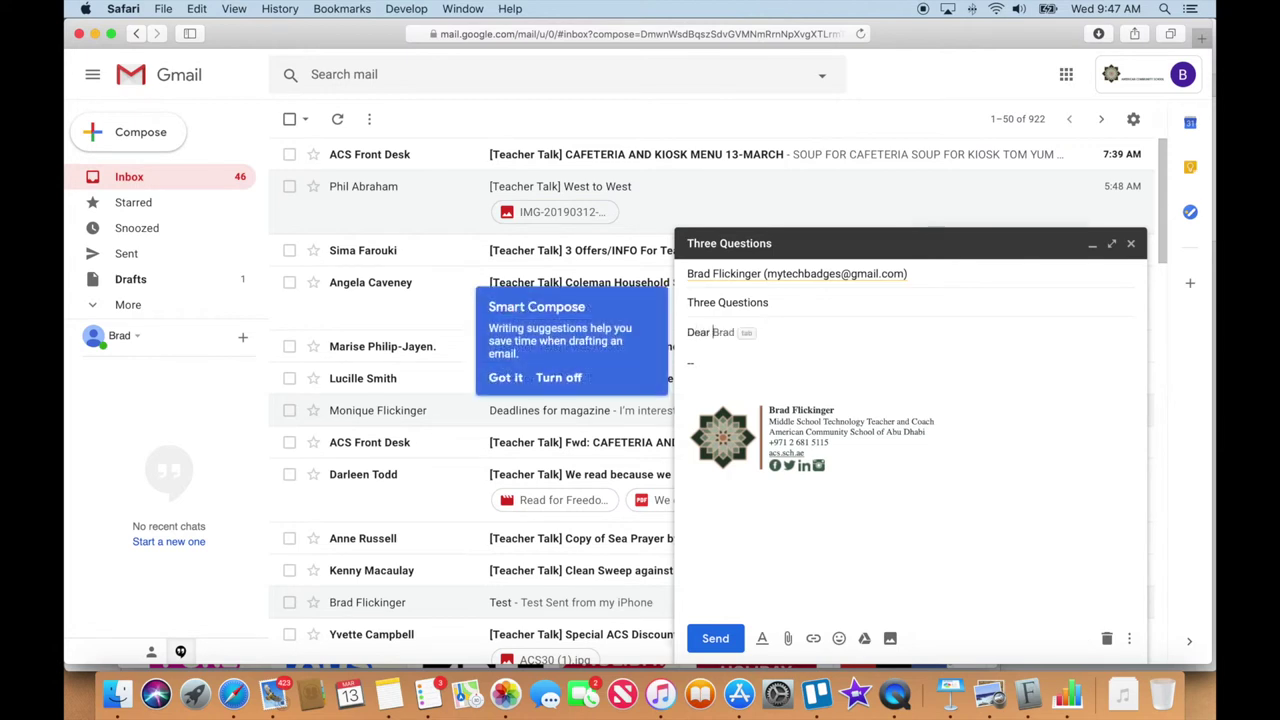
type("Tom,")
key("Return")
key("Return")
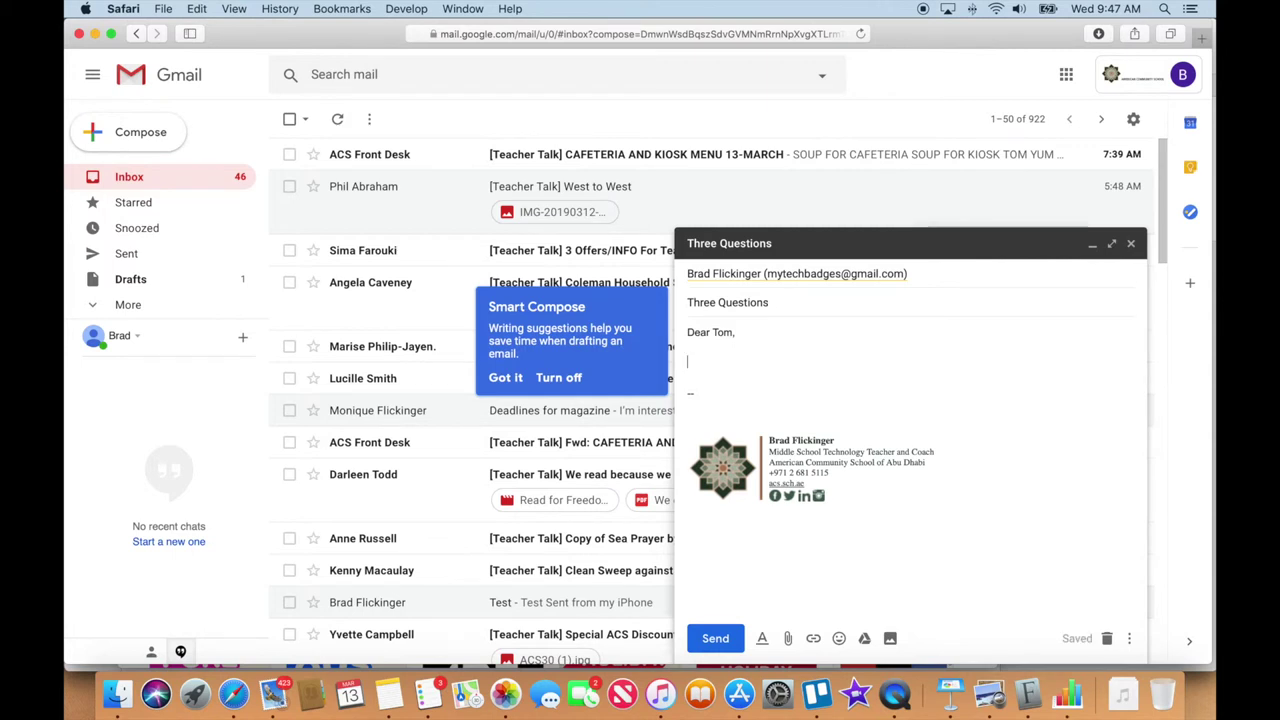
type("What is your favorite ")
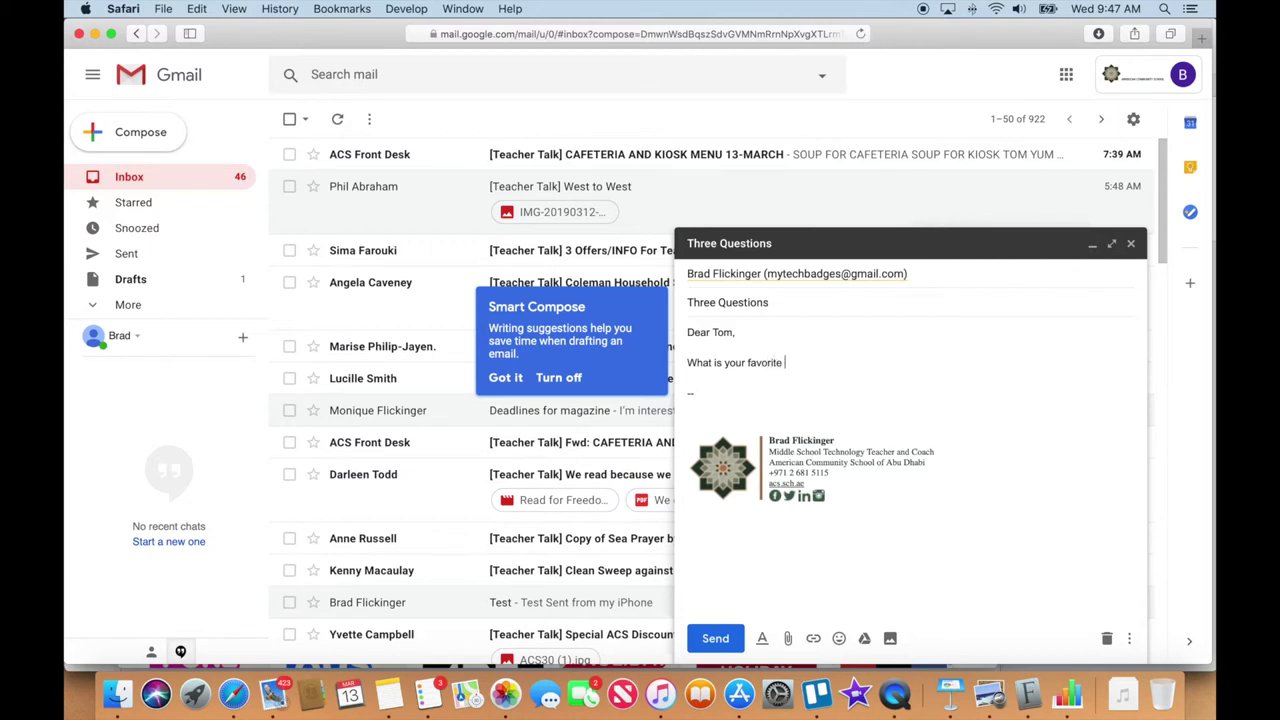
type("color?")
key("Return")
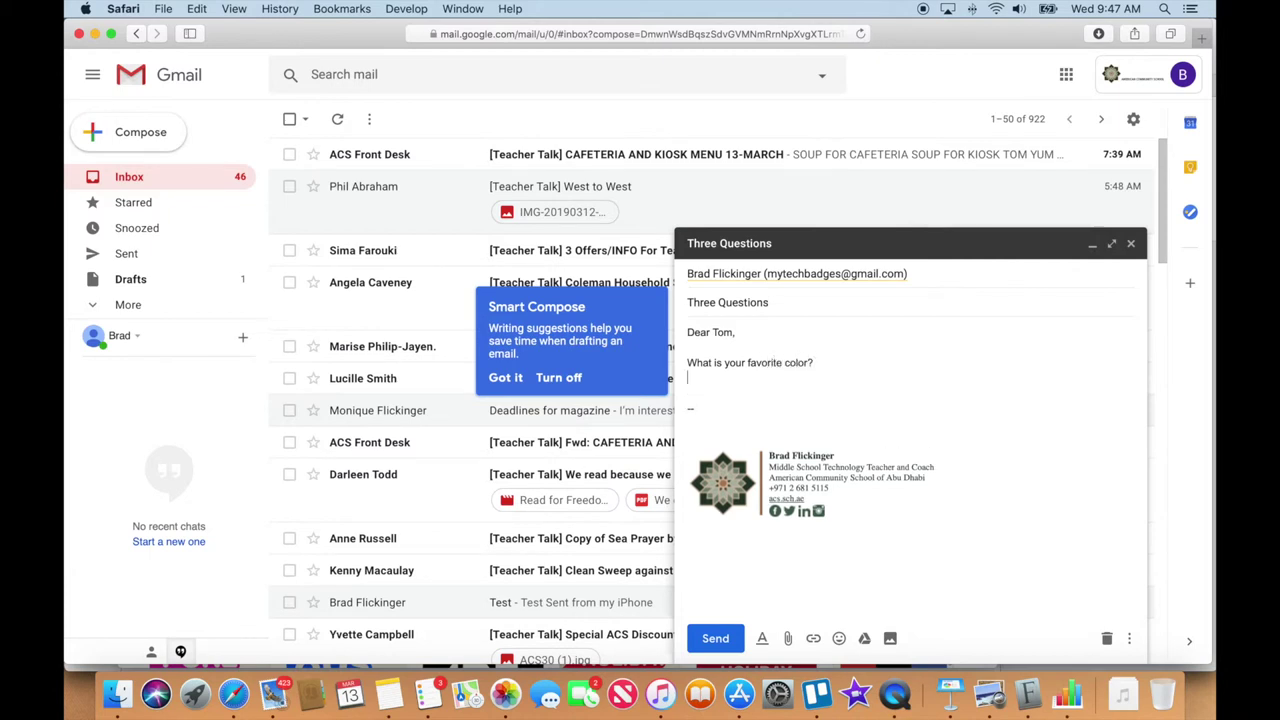
type("Regards,")
key("Return")
key("Return")
type("Brad")
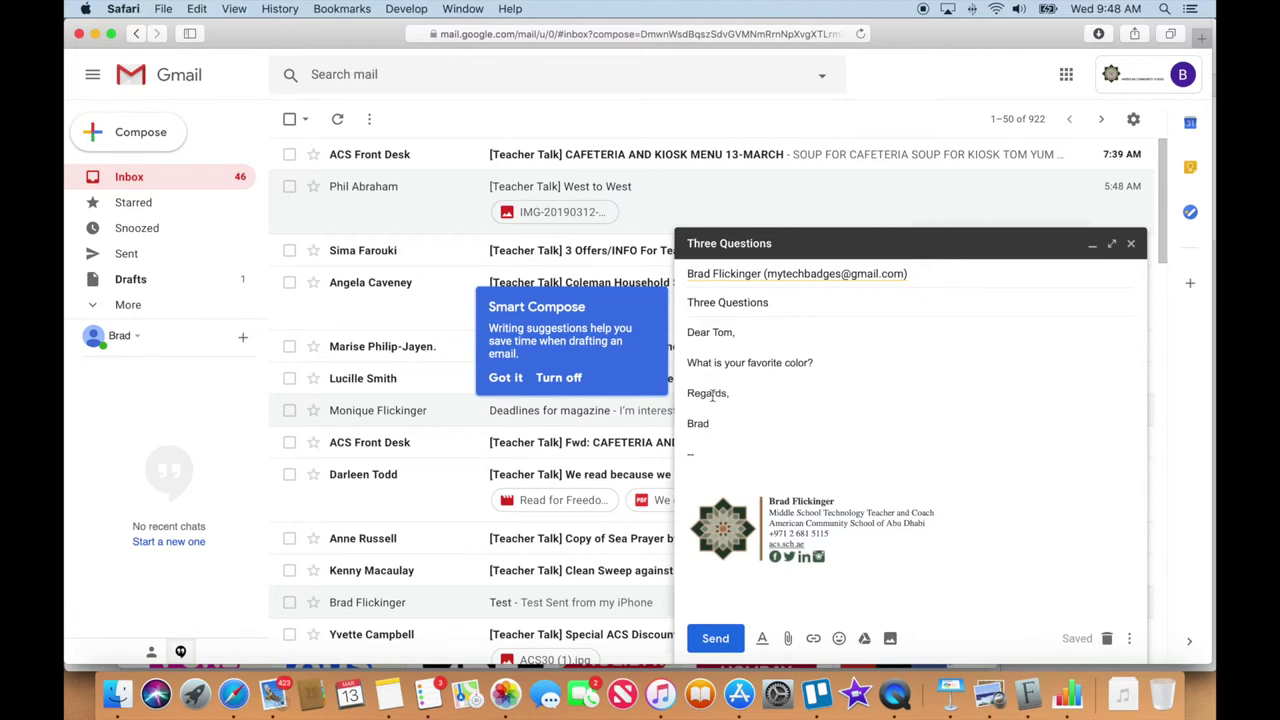
left_click(758, 424)
left_click(510, 378)
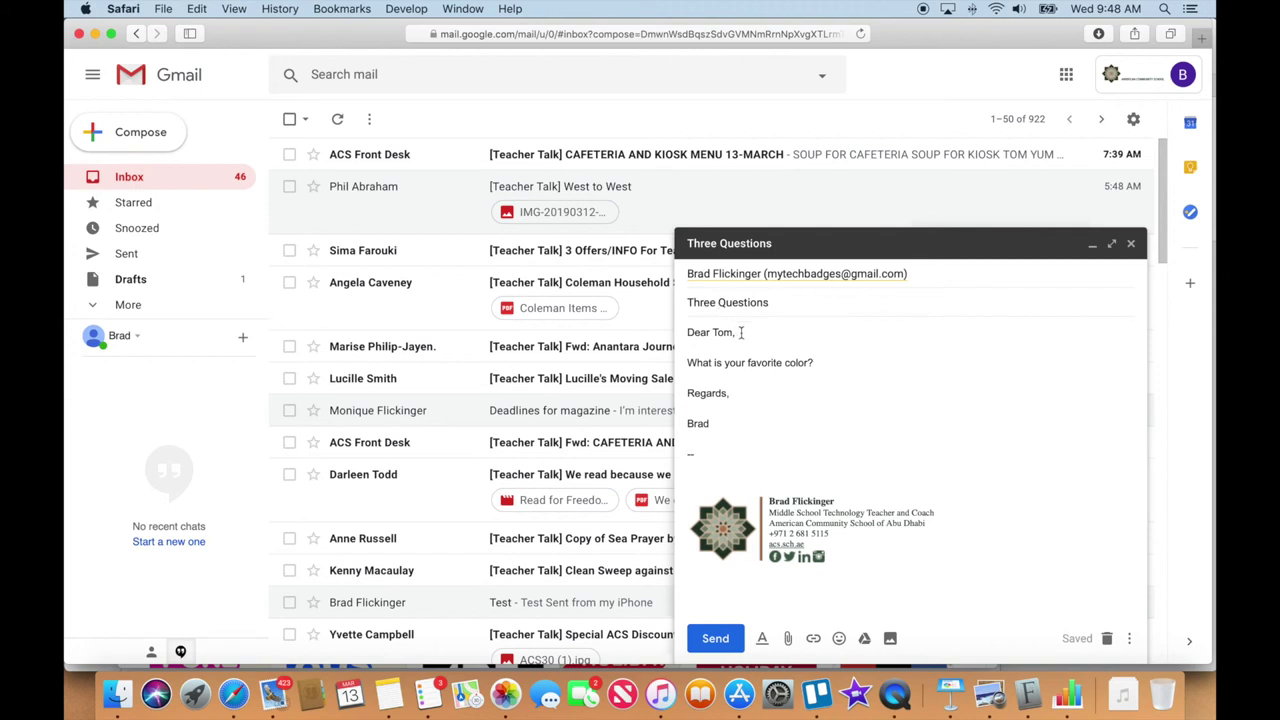
Check the name in the greeting, then send the 'Three Questions' email
double_click(723, 333)
left_click(723, 641)
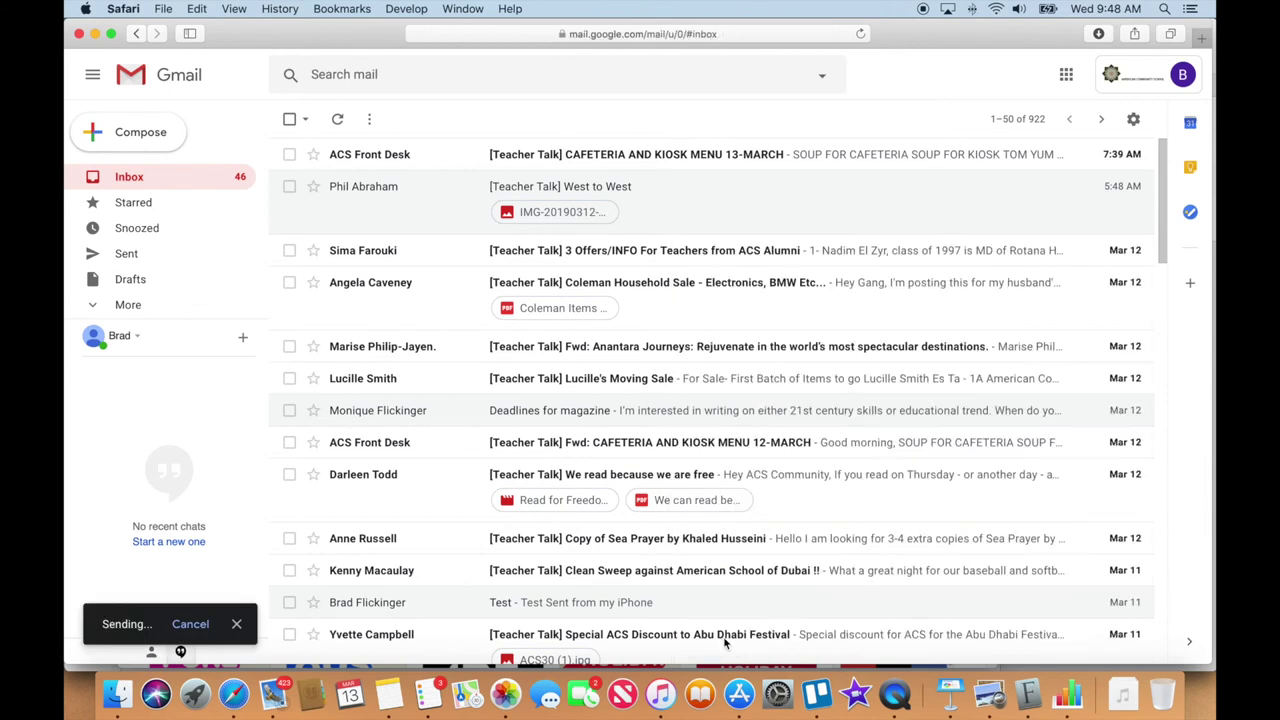